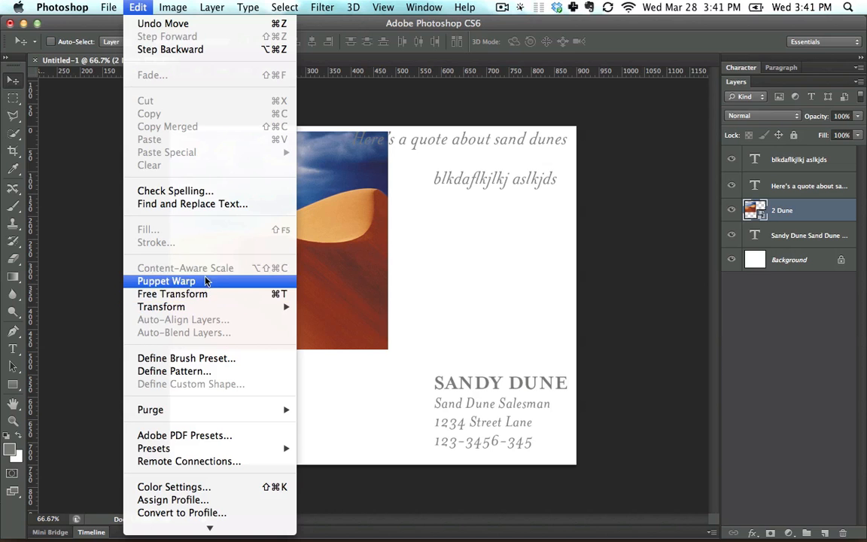
Scale the dune image with Free Transform so it covers the whole canvas.
{"action": "left_click", "coordinate": [205, 294]}
{"action": "left_click_drag", "start_coordinate": [390, 352], "coordinate": [658, 455]}
{"action": "left_click_drag", "start_coordinate": [213, 159], "coordinate": [213, 150]}
{"action": "key", "text": "Return"}
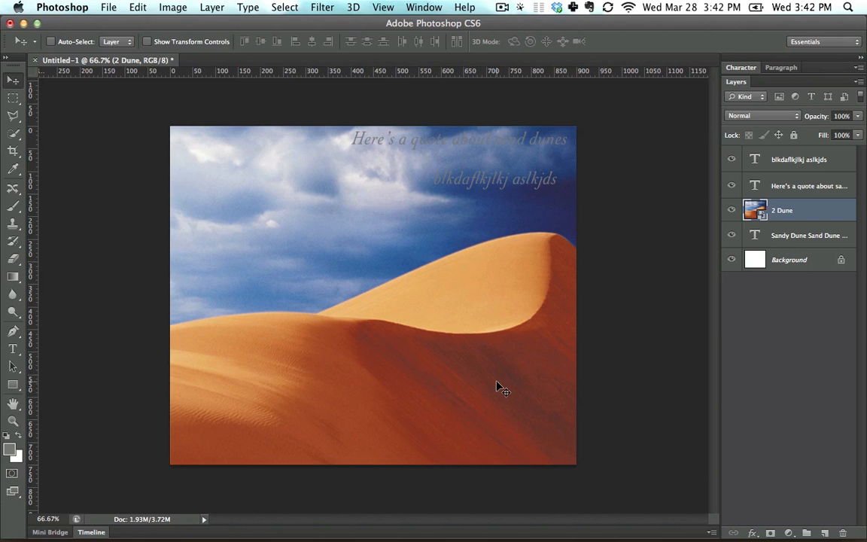
{"action": "left_click", "coordinate": [741, 67]}
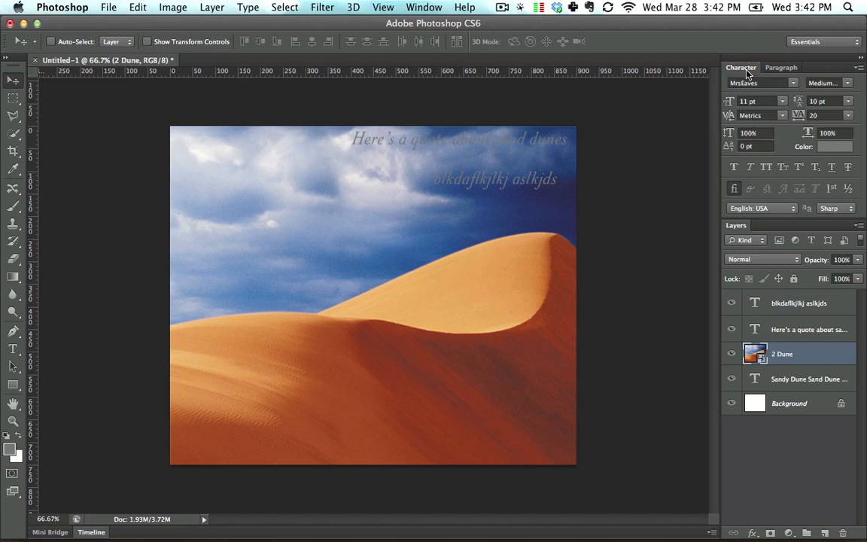
{"action": "left_click", "coordinate": [746, 68]}
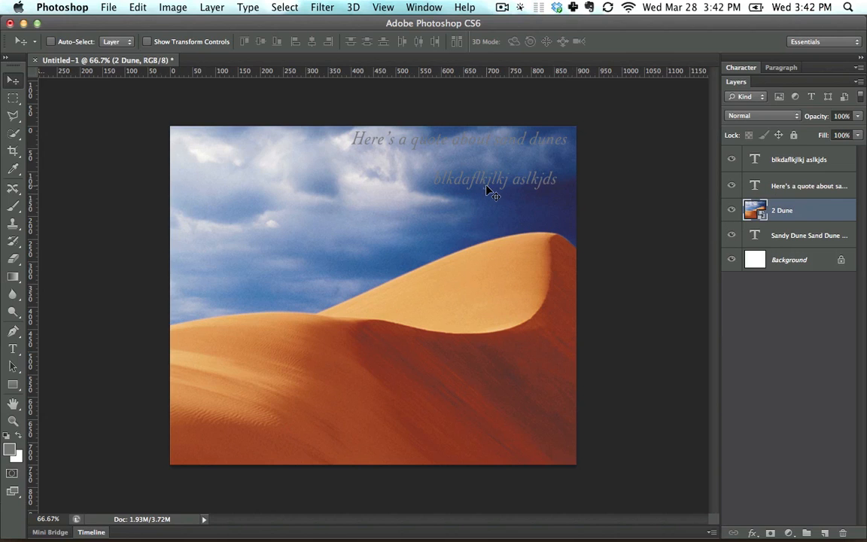
Move the dune image down the canvas, try pasting a copy shifted above it, and undo the paste.
{"action": "left_click_drag", "start_coordinate": [452, 151], "coordinate": [448, 269]}
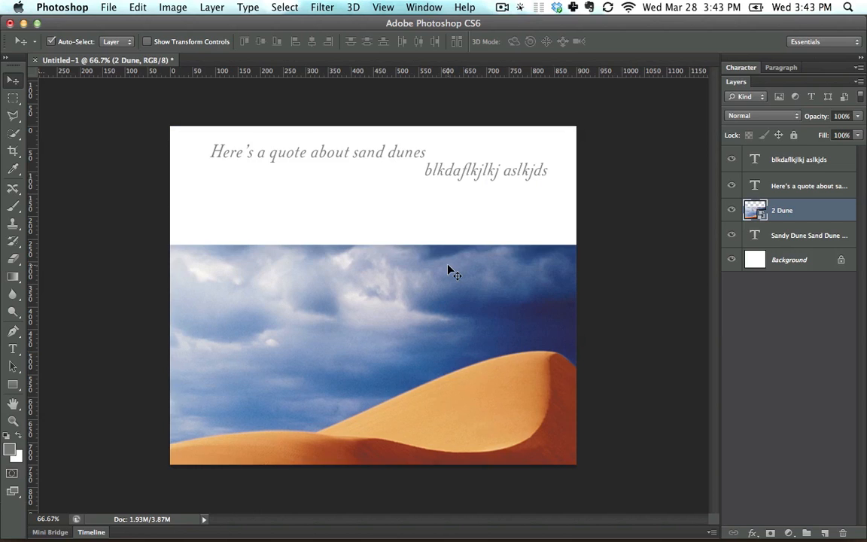
{"action": "key", "text": "super+a"}
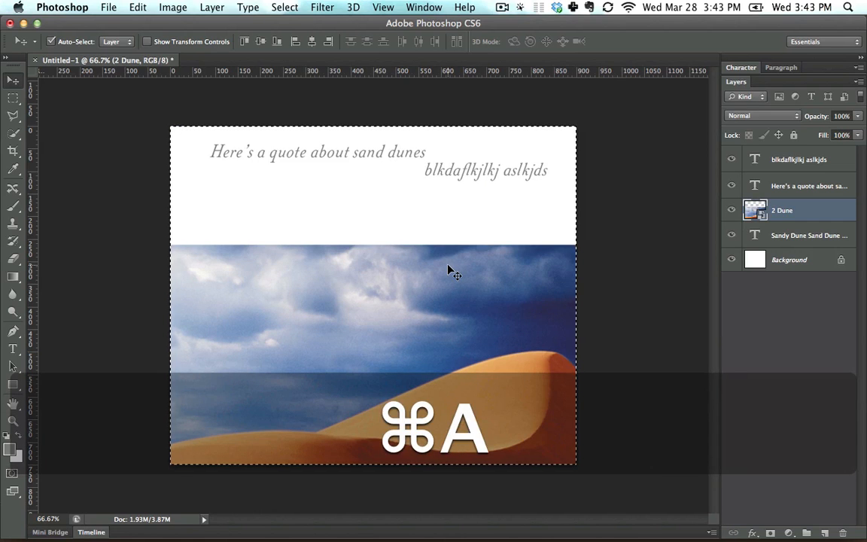
{"action": "key", "text": "super+c"}
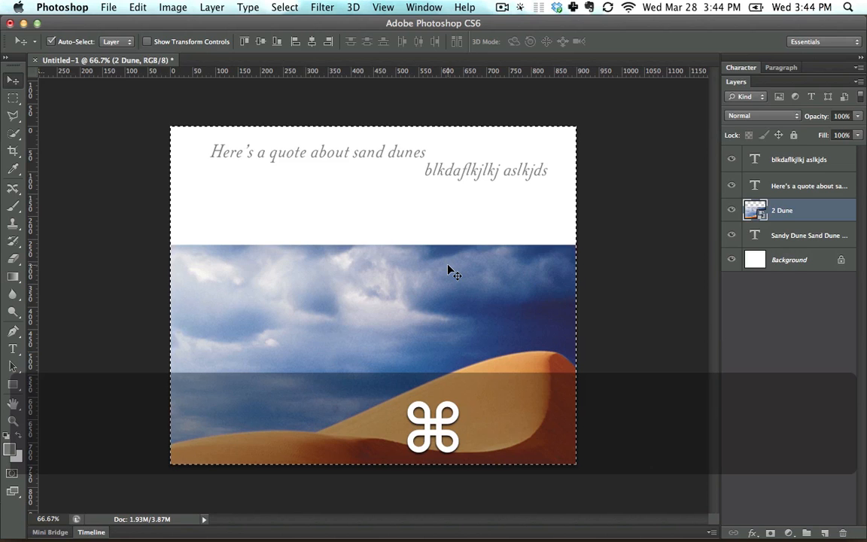
{"action": "key", "text": "super+v"}
{"action": "left_click_drag", "start_coordinate": [451, 273], "coordinate": [436, 246]}
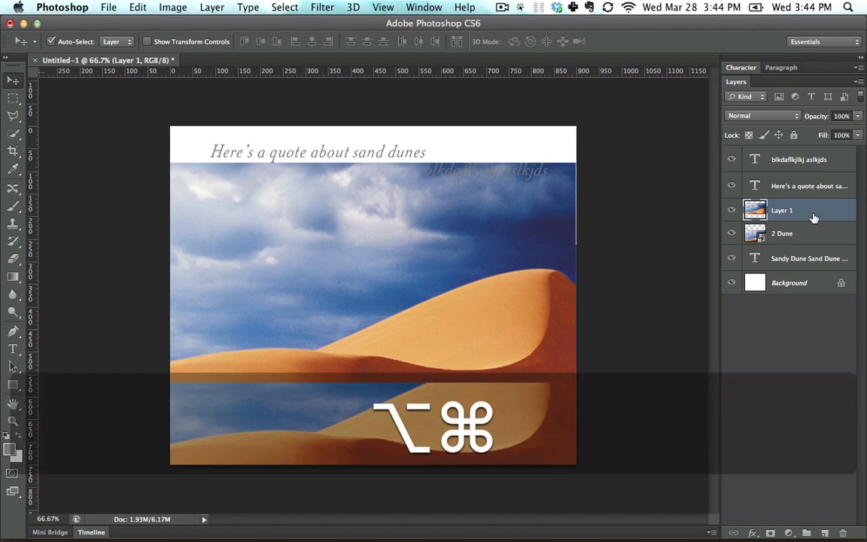
{"action": "key", "text": "alt+super+z"}
{"action": "key", "text": "alt+super+z"}
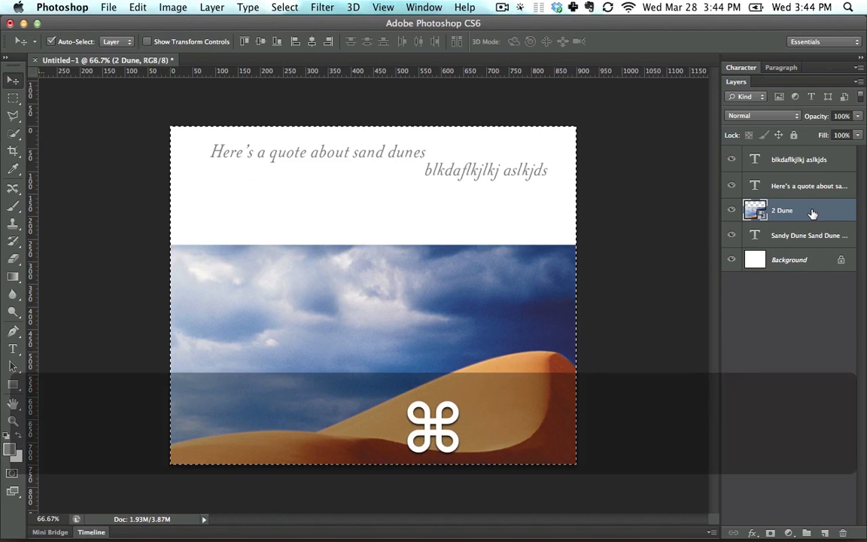
Paste a copy of the dune image, shift and delete it, and move the original back up to cover the canvas.
{"action": "key", "text": "super+v"}
{"action": "left_click_drag", "start_coordinate": [465, 290], "coordinate": [421, 232]}
{"action": "mouse_move", "coordinate": [465, 401]}
{"action": "left_mouse_down"}
{"action": "mouse_move", "coordinate": [499, 426]}
{"action": "mouse_move", "coordinate": [457, 399]}
{"action": "left_mouse_up"}
{"action": "left_click_drag", "start_coordinate": [424, 283], "coordinate": [436, 306]}
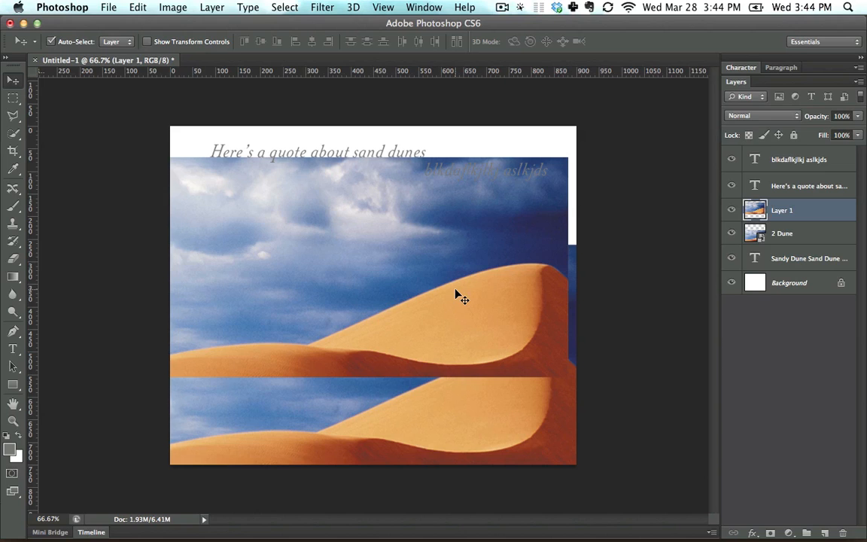
{"action": "key", "text": "BackSpace"}
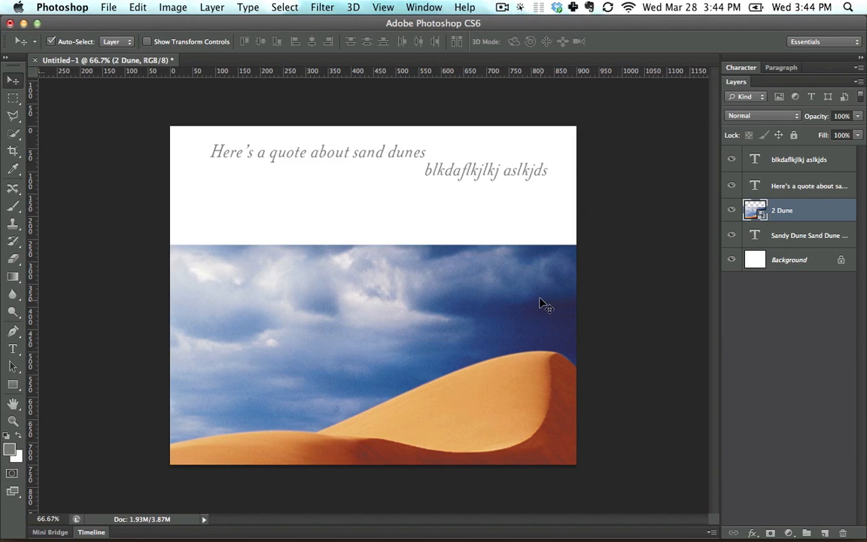
{"action": "left_click_drag", "start_coordinate": [540, 300], "coordinate": [538, 189]}
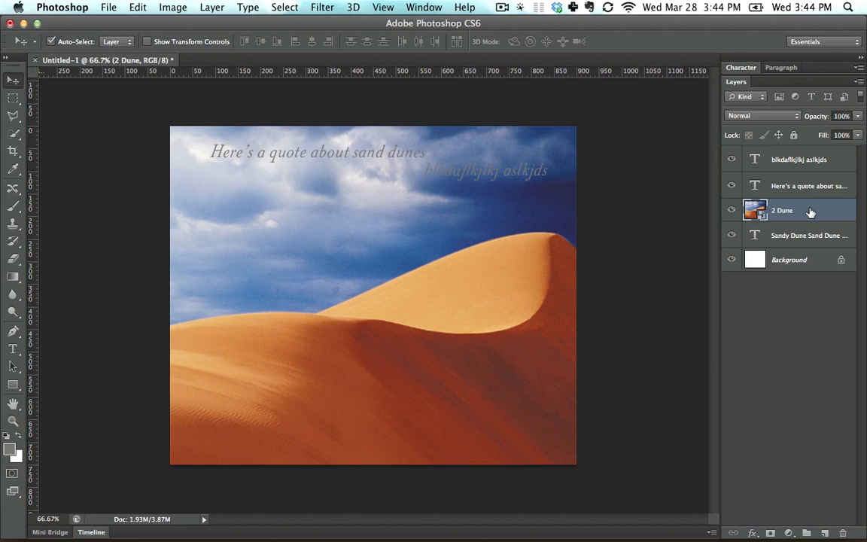
Place the 2 Dune layer beneath the contact text layer and lower its opacity to 23%.
{"action": "left_click_drag", "start_coordinate": [811, 213], "coordinate": [810, 238]}
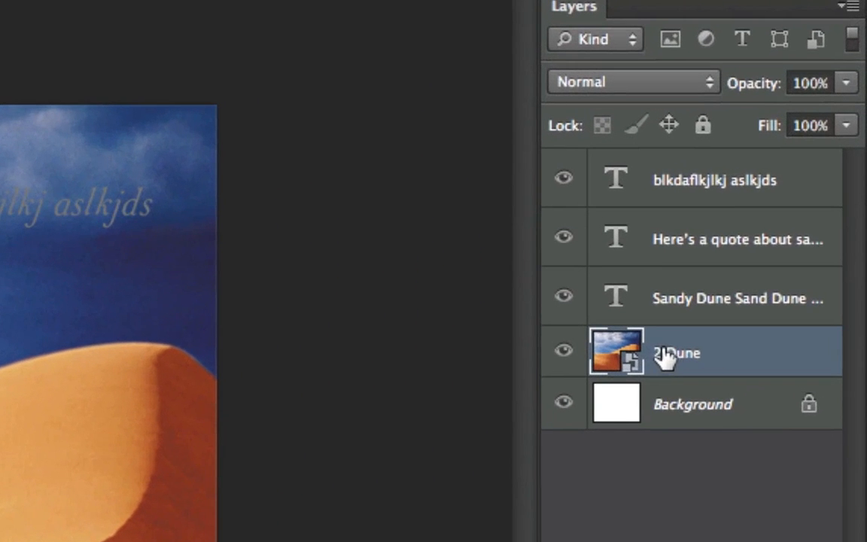
{"action": "left_click", "coordinate": [857, 116]}
{"action": "left_click_drag", "start_coordinate": [836, 113], "coordinate": [734, 122]}
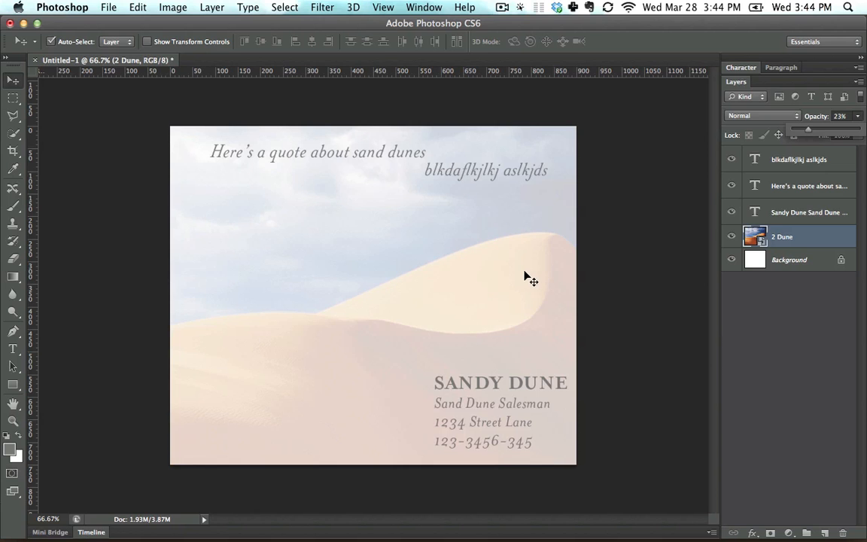
Place 3 Lake(16bit).tif from Finder's Session 1 - Layout folder above the contact text layer, scaled to about 13.9%, in the canvas's lower-left area.
{"action": "left_click", "coordinate": [774, 213]}
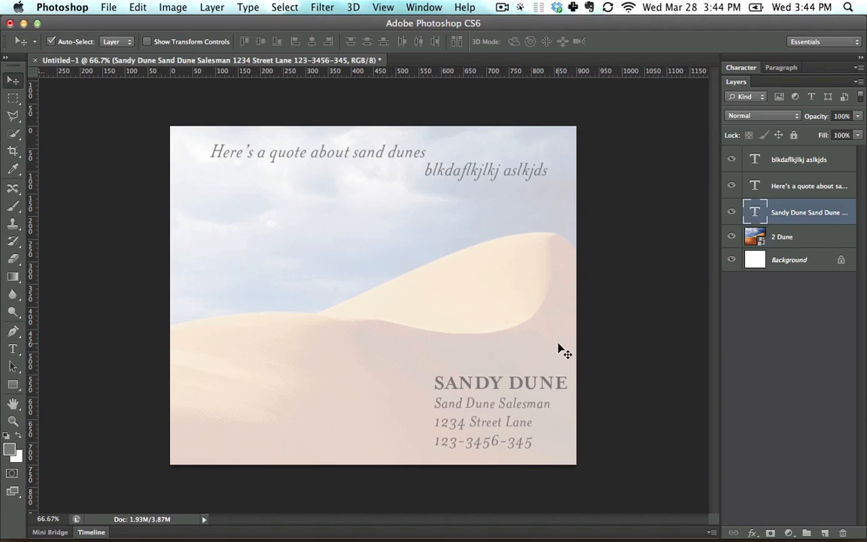
{"action": "key", "text": "super+Tab"}
{"action": "key", "text": "super+Tab"}
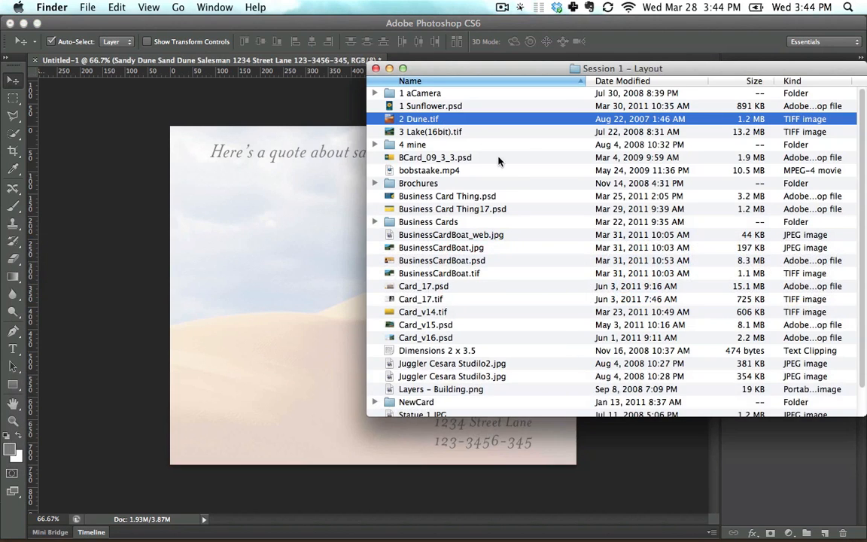
{"action": "left_click", "coordinate": [426, 132]}
{"action": "left_click_drag", "start_coordinate": [426, 131], "coordinate": [345, 253]}
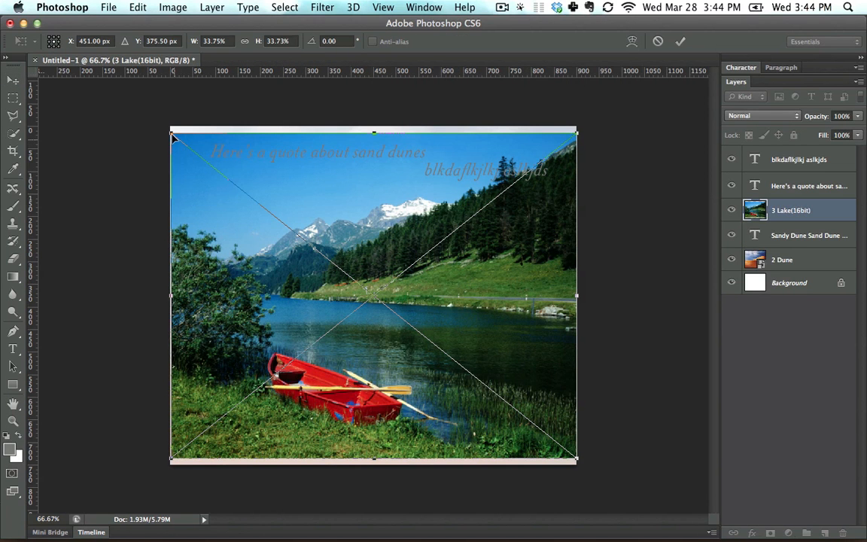
{"action": "left_click_drag", "start_coordinate": [171, 131], "coordinate": [409, 326]}
{"action": "left_click_drag", "start_coordinate": [462, 348], "coordinate": [249, 345]}
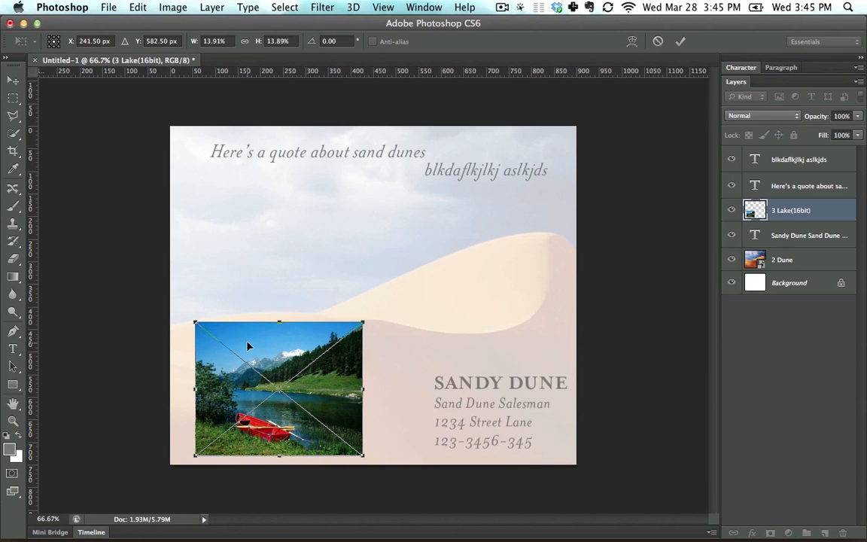
{"action": "key", "text": "Return"}
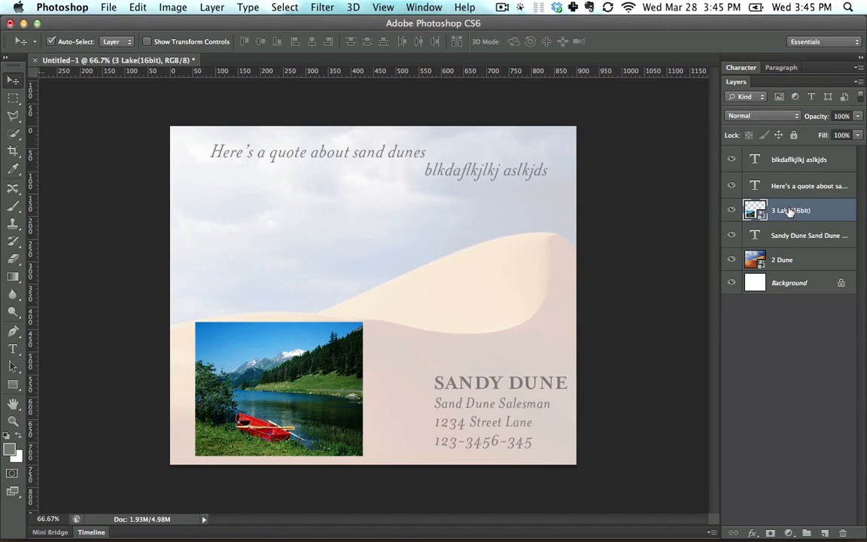
Place 3 Lake(16bit).tif again, scaled to about 17.3%, near the middle of the canvas, with its layer beneath the first lake layer.
{"action": "key", "text": "super+Tab"}
{"action": "left_click_drag", "start_coordinate": [394, 114], "coordinate": [299, 248]}
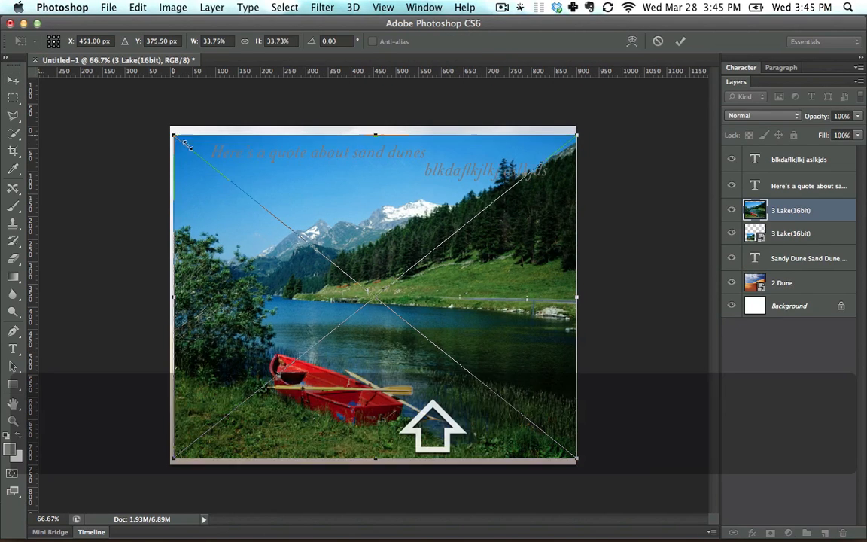
{"action": "left_click_drag", "start_coordinate": [172, 135], "coordinate": [369, 292]}
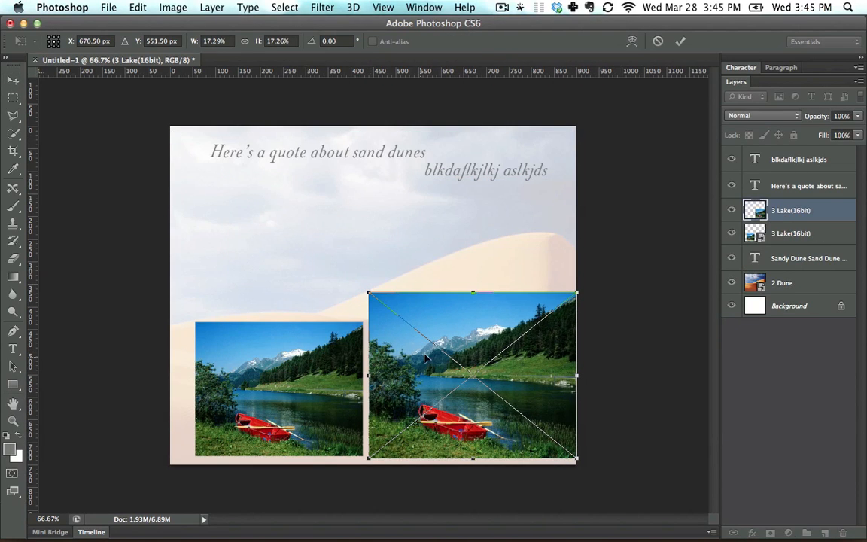
{"action": "left_click_drag", "start_coordinate": [447, 341], "coordinate": [346, 246]}
{"action": "key", "text": "Return"}
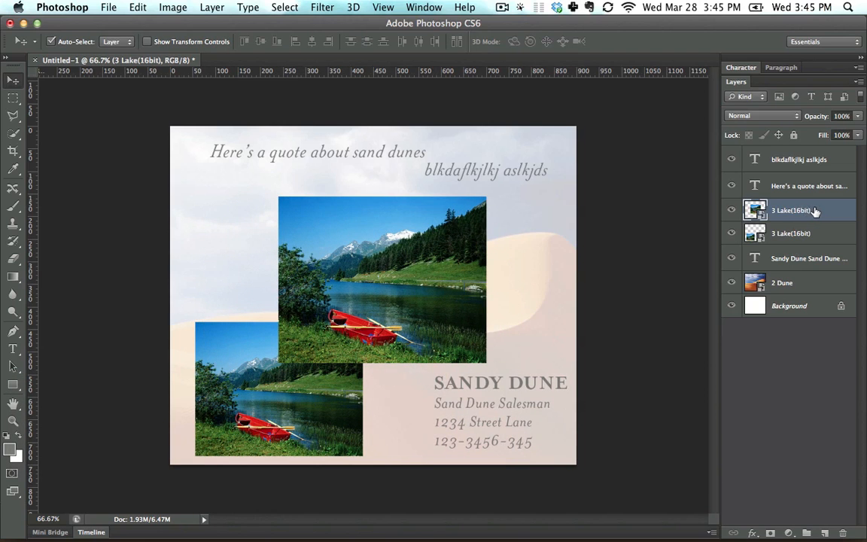
{"action": "left_click_drag", "start_coordinate": [815, 212], "coordinate": [772, 242]}
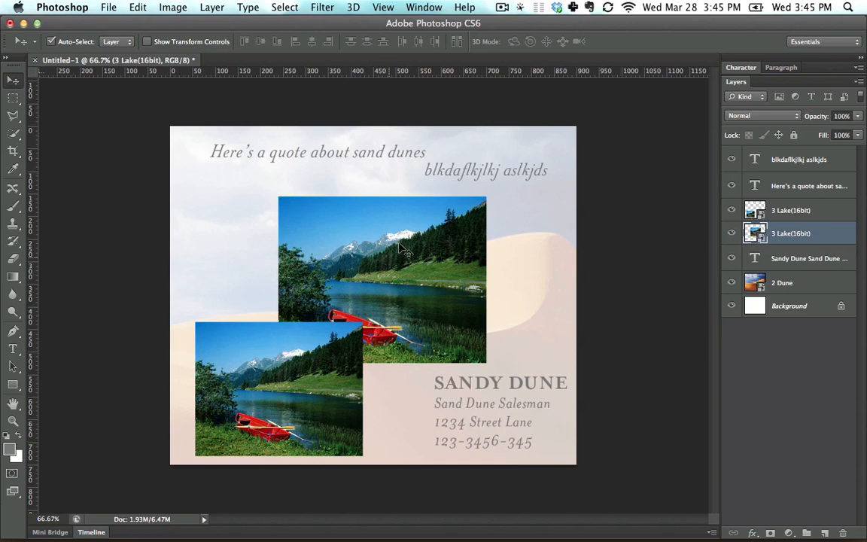
Delete the "blkdaflkjlkj aslkjds" text layer and move the quote text down over the larger lake picture.
{"action": "mouse_move", "coordinate": [470, 179]}
{"action": "left_mouse_down"}
{"action": "mouse_move", "coordinate": [452, 162]}
{"action": "mouse_move", "coordinate": [457, 178]}
{"action": "left_mouse_up"}
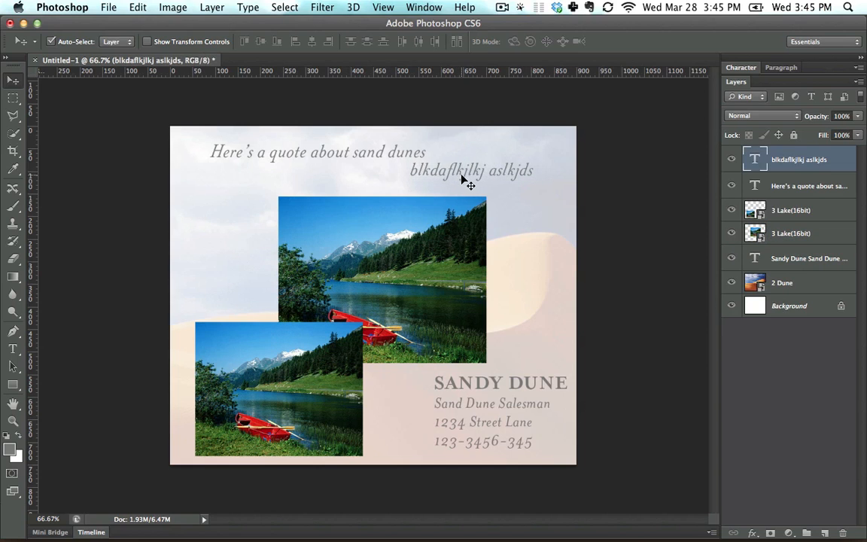
{"action": "key", "text": "BackSpace"}
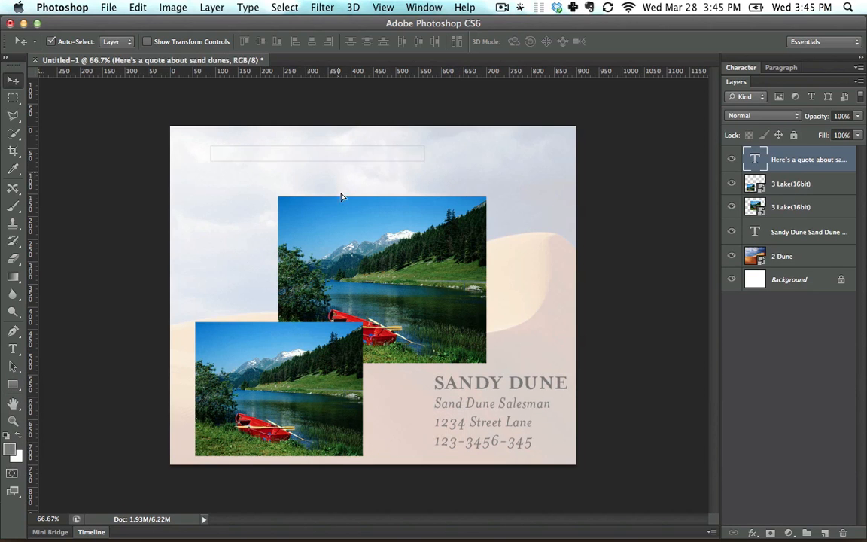
{"action": "left_click_drag", "start_coordinate": [342, 196], "coordinate": [326, 253]}
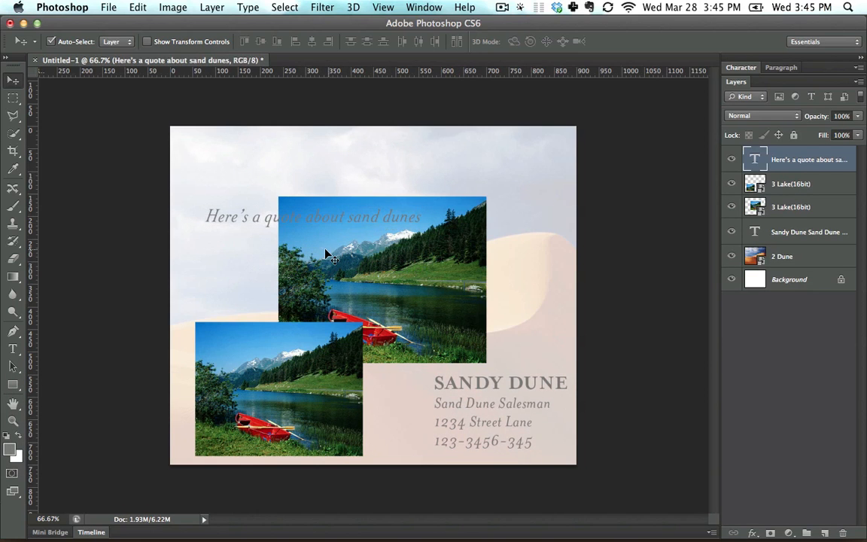
Change the colour of the text "Here's a quote about sand dunes" to bright red.
{"action": "left_click", "coordinate": [15, 349]}
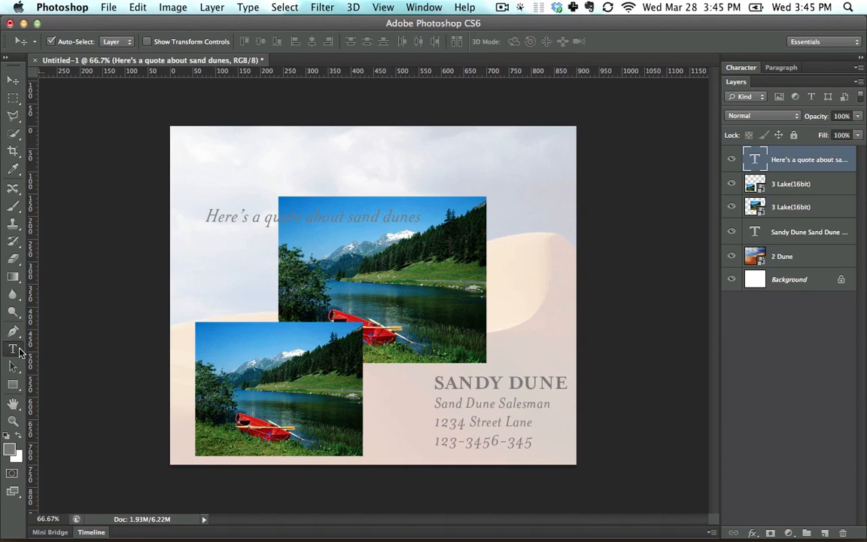
{"action": "left_click_drag", "start_coordinate": [207, 217], "coordinate": [481, 212]}
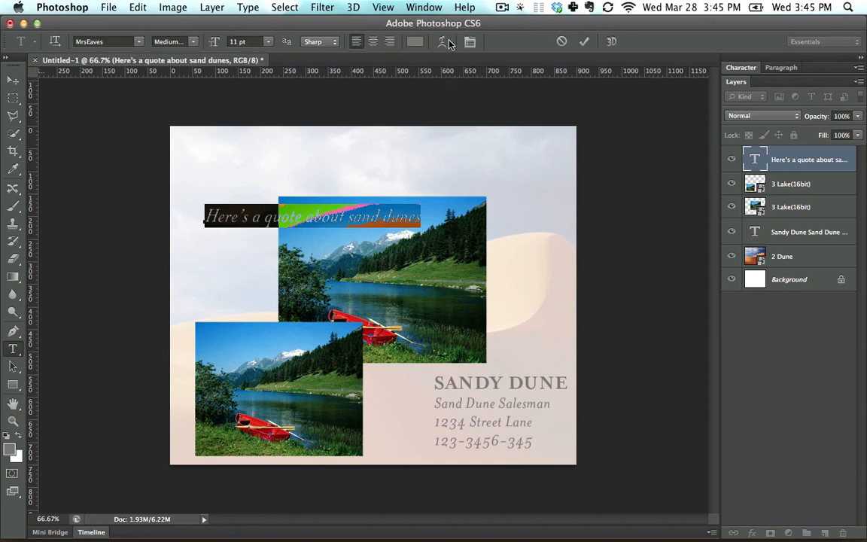
{"action": "left_click", "coordinate": [416, 42]}
{"action": "left_click", "coordinate": [415, 155]}
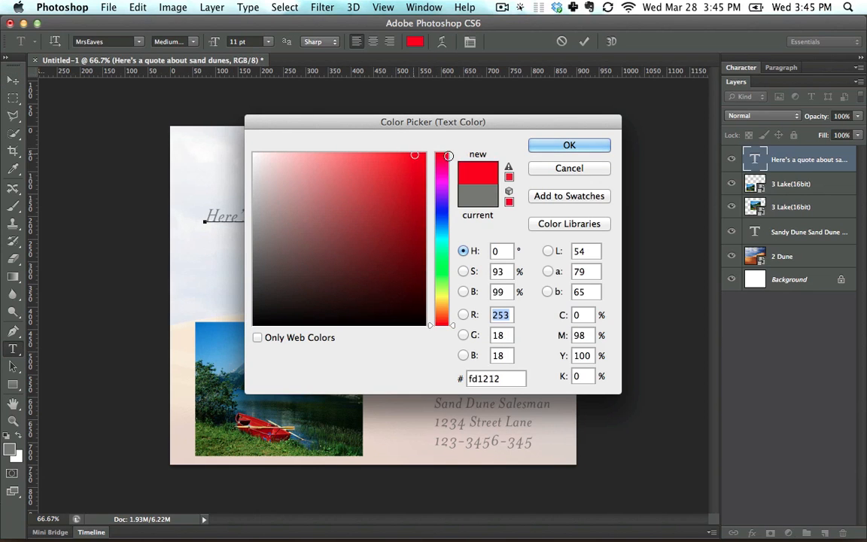
{"action": "left_click_drag", "start_coordinate": [415, 155], "coordinate": [426, 153]}
{"action": "left_click", "coordinate": [569, 145]}
{"action": "left_click", "coordinate": [13, 81]}
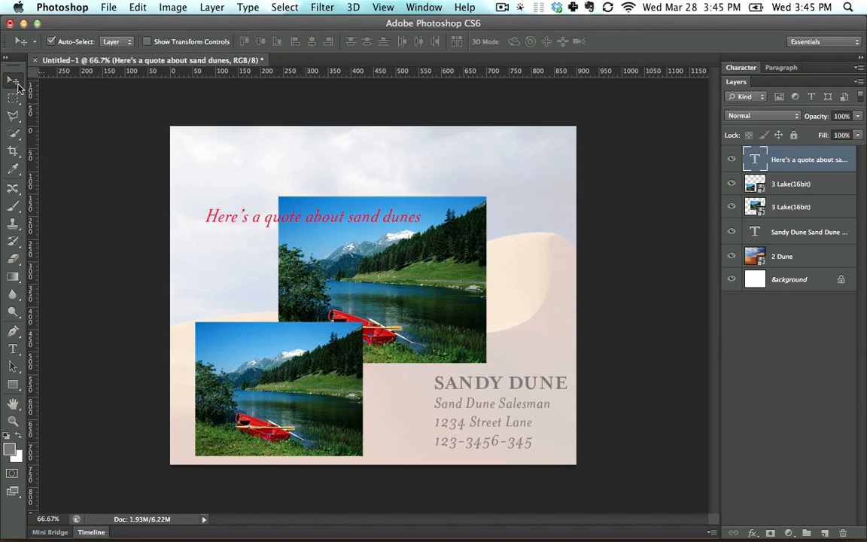
Move the red quote up until it overlaps the top edge of the larger lake picture.
{"action": "left_click_drag", "start_coordinate": [226, 220], "coordinate": [271, 203]}
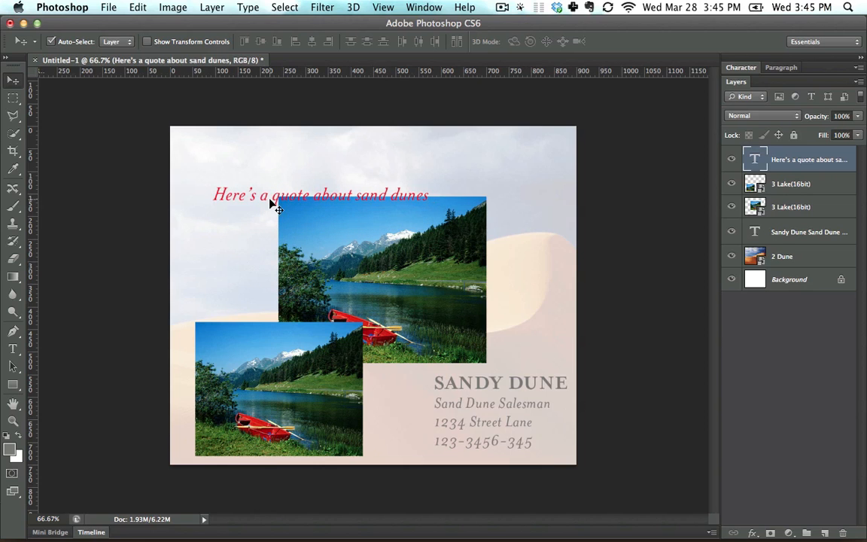
{"action": "key", "text": "Up"}
{"action": "key", "text": "Up"}
{"action": "key", "text": "Up"}
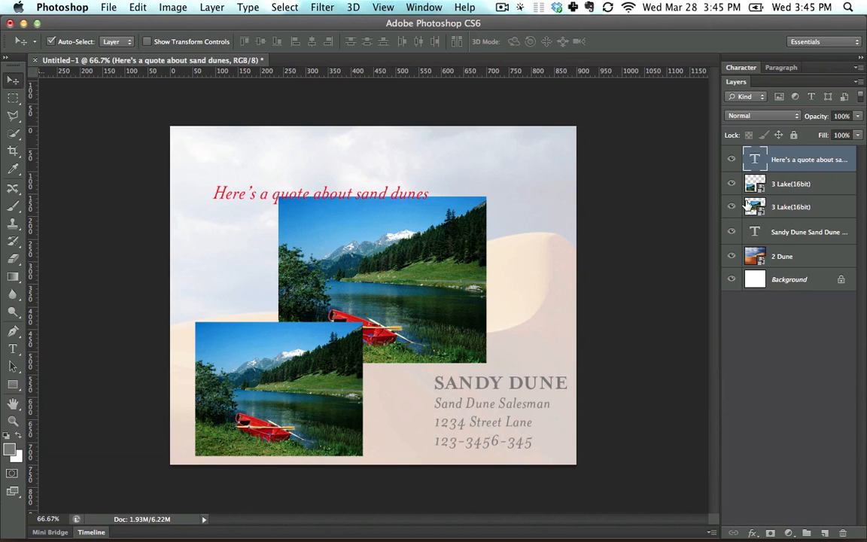
Move the quote text layer beneath both lake layers and shift the larger lake picture to the right.
{"action": "left_click_drag", "start_coordinate": [802, 162], "coordinate": [803, 210]}
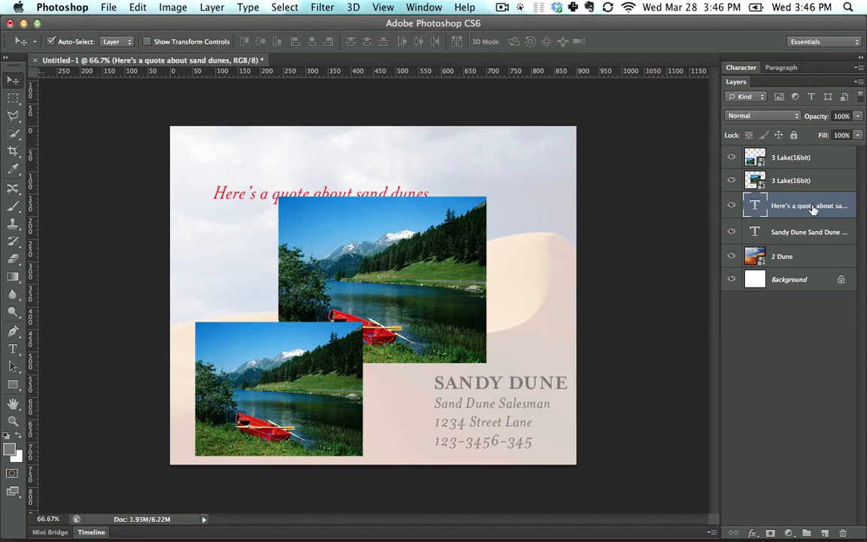
{"action": "left_click_drag", "start_coordinate": [336, 255], "coordinate": [388, 257]}
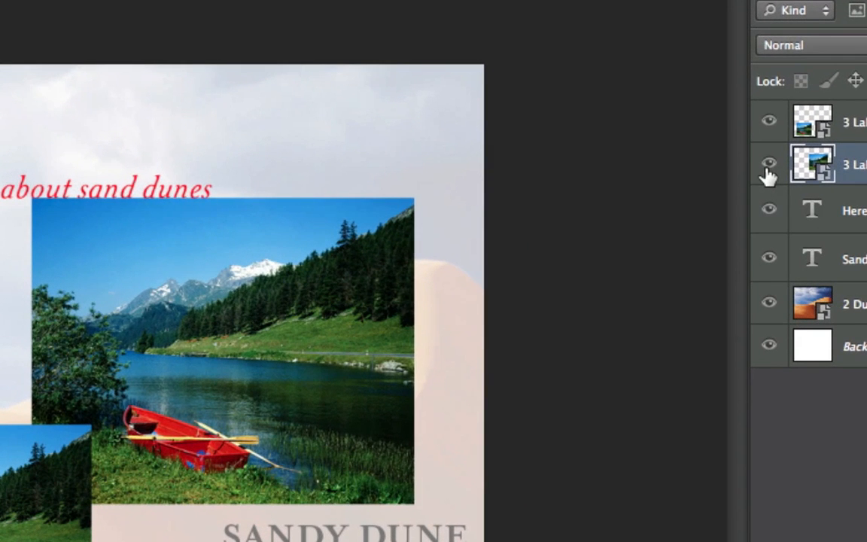
Hide the larger lake picture's layer and show it again.
{"action": "left_click", "coordinate": [732, 181]}
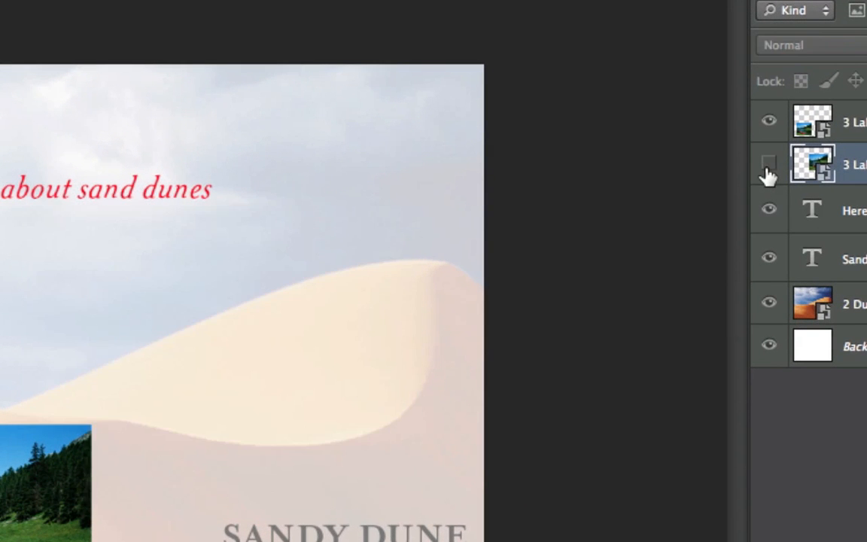
{"action": "left_click", "coordinate": [767, 169]}
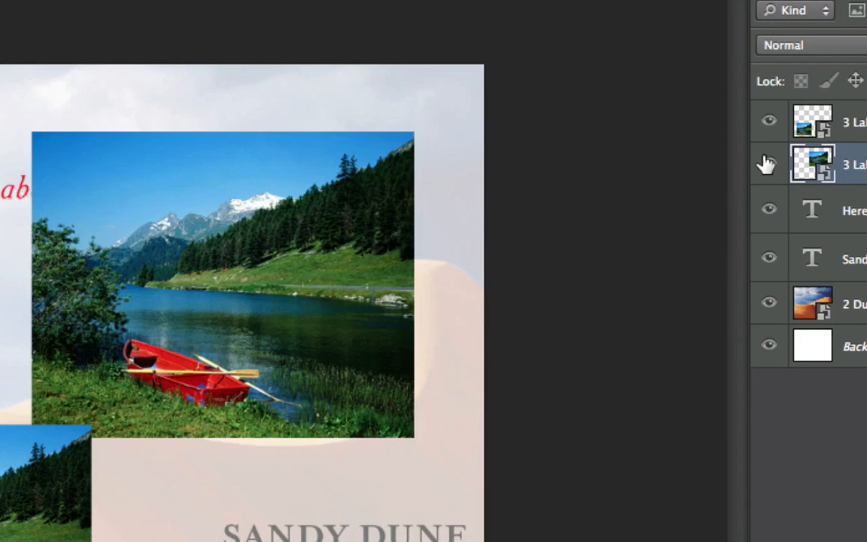
Toggle the larger lake picture's visibility off and on several times, leaving it shown.
{"action": "left_click", "coordinate": [767, 165]}
{"action": "left_click", "coordinate": [771, 169]}
{"action": "left_click", "coordinate": [768, 165]}
{"action": "left_click", "coordinate": [769, 166]}
{"action": "left_click", "coordinate": [769, 167]}
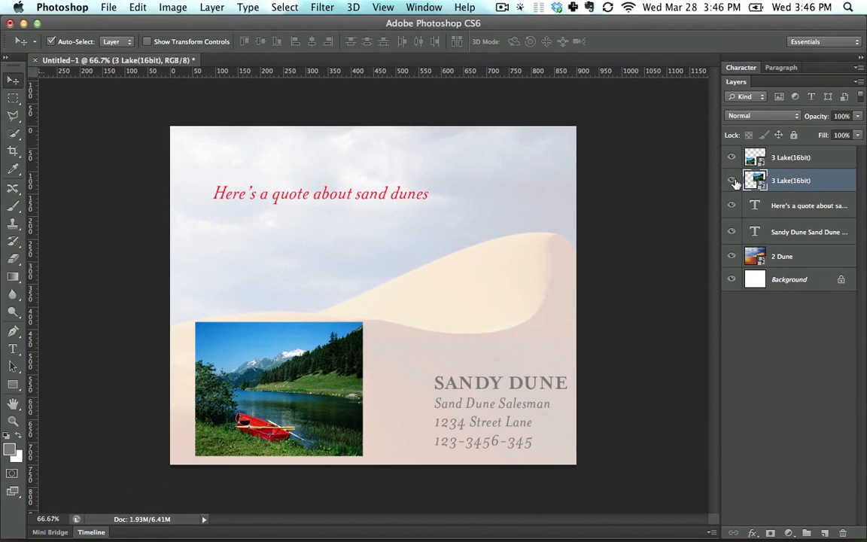
{"action": "left_click", "coordinate": [734, 181]}
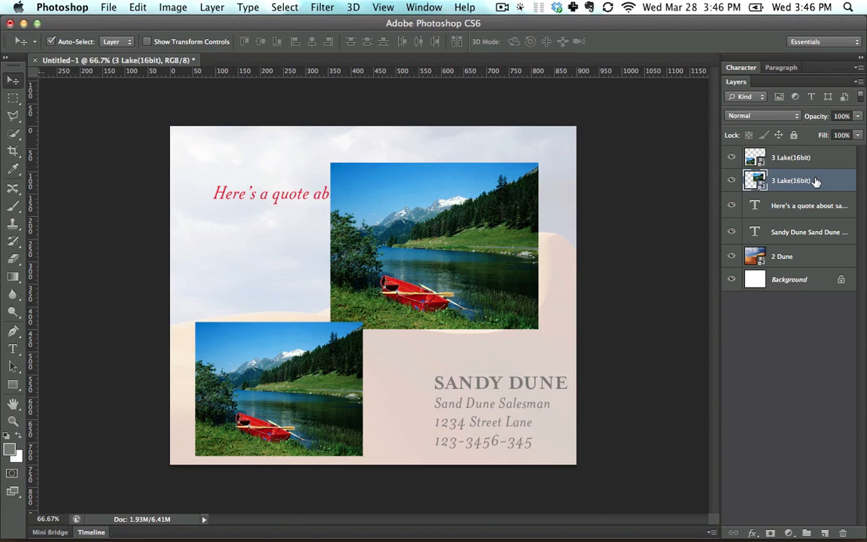
Delete the larger lake picture's layer, and delete the smaller lake picture's layer but undo that second deletion.
{"action": "left_click_drag", "start_coordinate": [816, 182], "coordinate": [842, 533]}
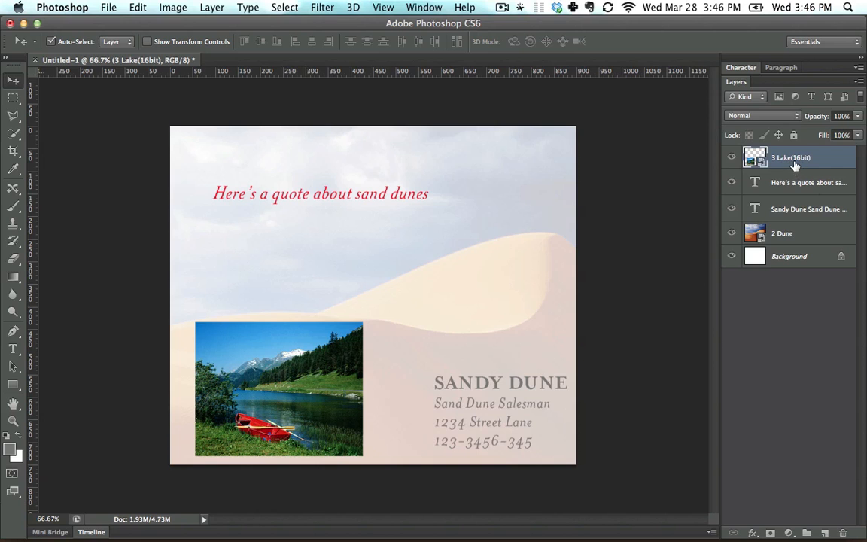
{"action": "left_click_drag", "start_coordinate": [801, 163], "coordinate": [844, 530]}
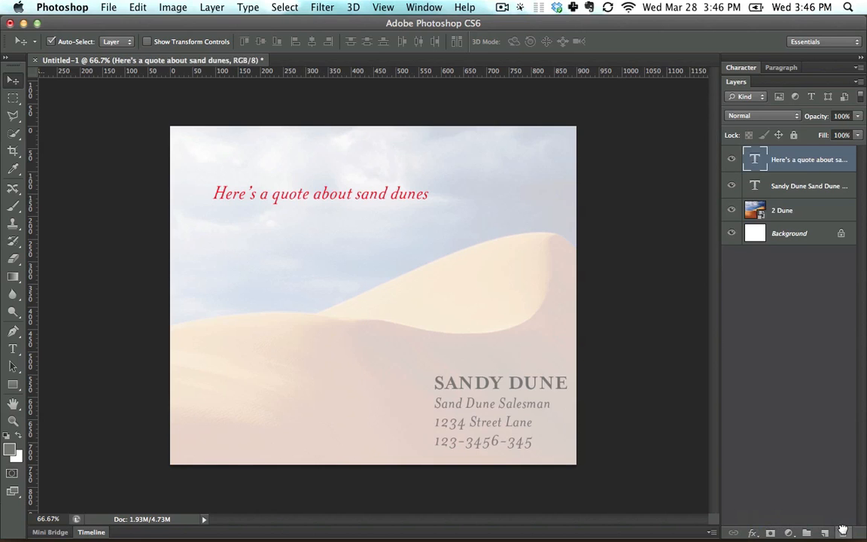
{"action": "key", "text": "super+z"}
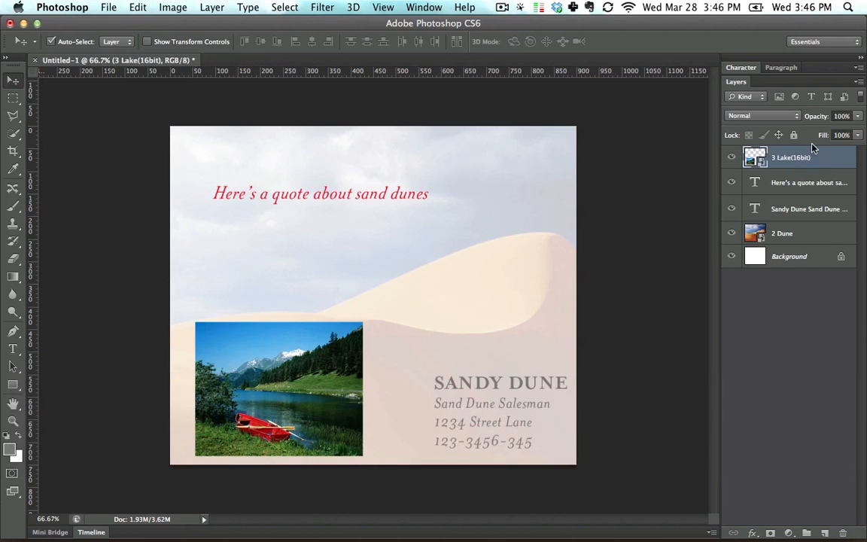
Duplicate the remaining lake layer and move the copy up and to the right, overlapping the original's upper-right corner.
{"action": "left_click_drag", "start_coordinate": [813, 159], "coordinate": [846, 487]}
{"action": "left_click_drag", "start_coordinate": [813, 448], "coordinate": [778, 530]}
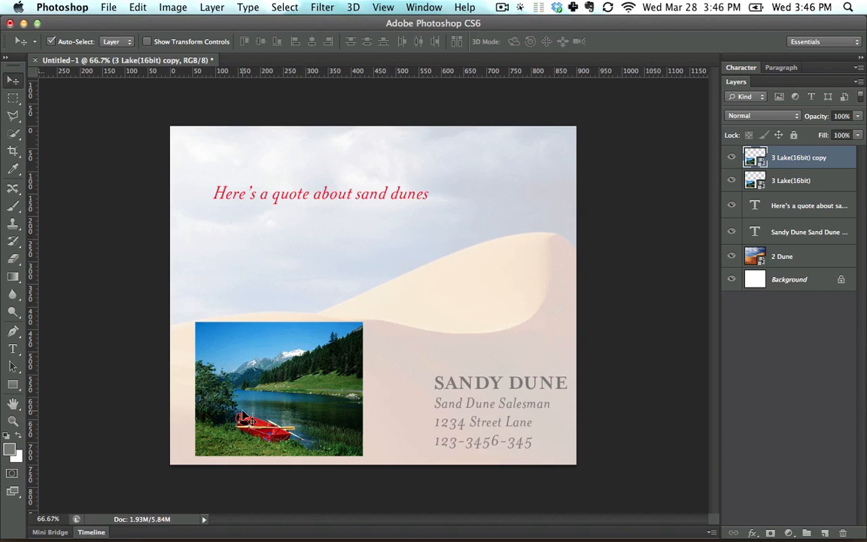
{"action": "left_click_drag", "start_coordinate": [251, 399], "coordinate": [389, 291]}
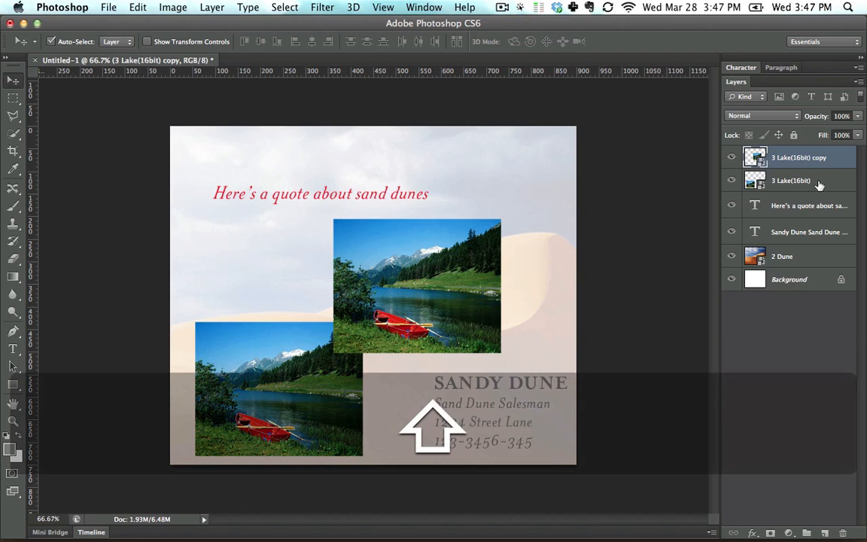
Duplicate both lake layers together and move the two copies up and slightly left, over the end of the red quote.
{"action": "left_click", "coordinate": [823, 181], "text": "shift"}
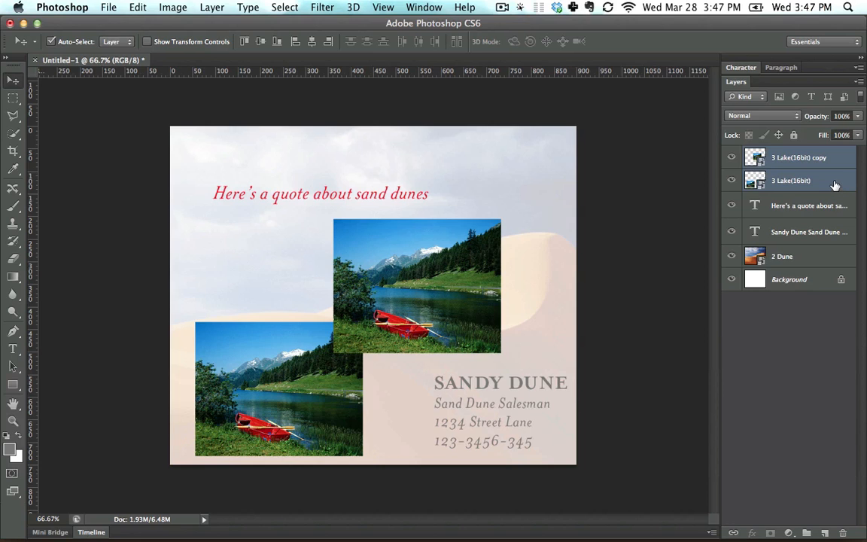
{"action": "left_click_drag", "start_coordinate": [832, 185], "coordinate": [827, 532]}
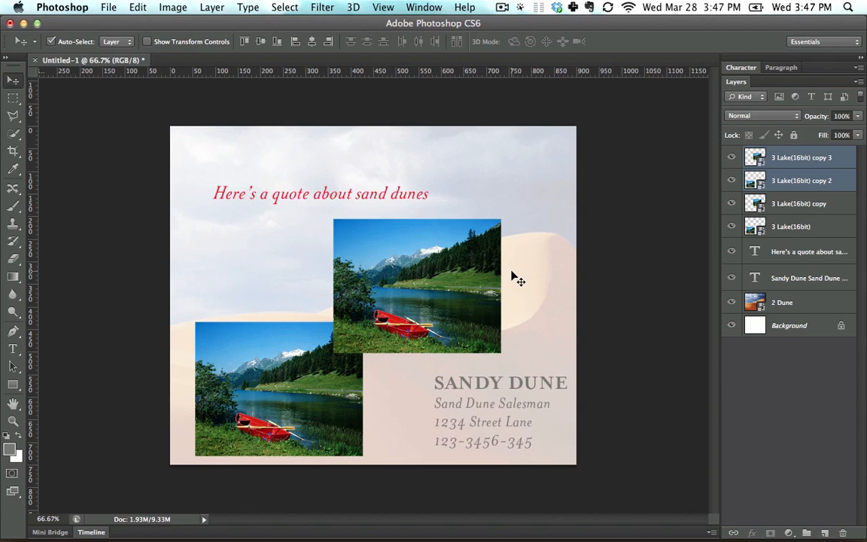
{"action": "left_click_drag", "start_coordinate": [414, 284], "coordinate": [388, 205]}
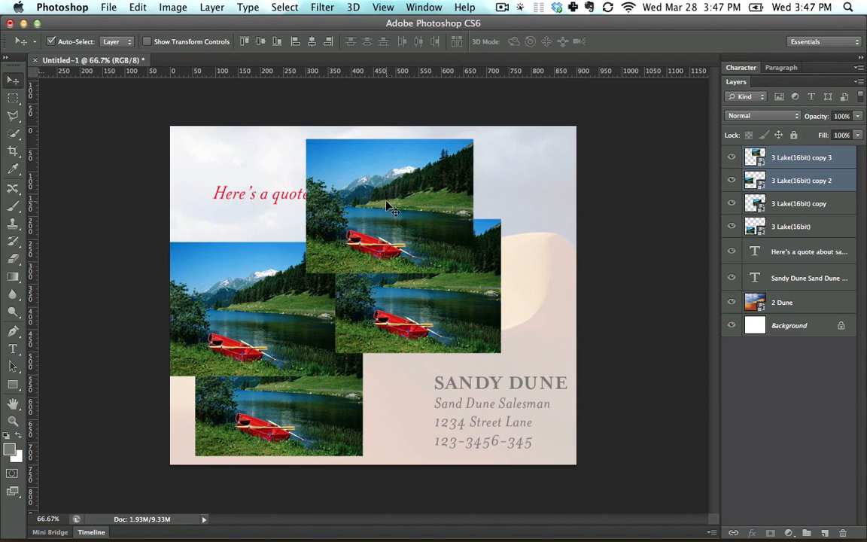
Duplicate all four lake layers together and move the four copies right and slightly down, partly over the contact text.
{"action": "left_click", "coordinate": [821, 227]}
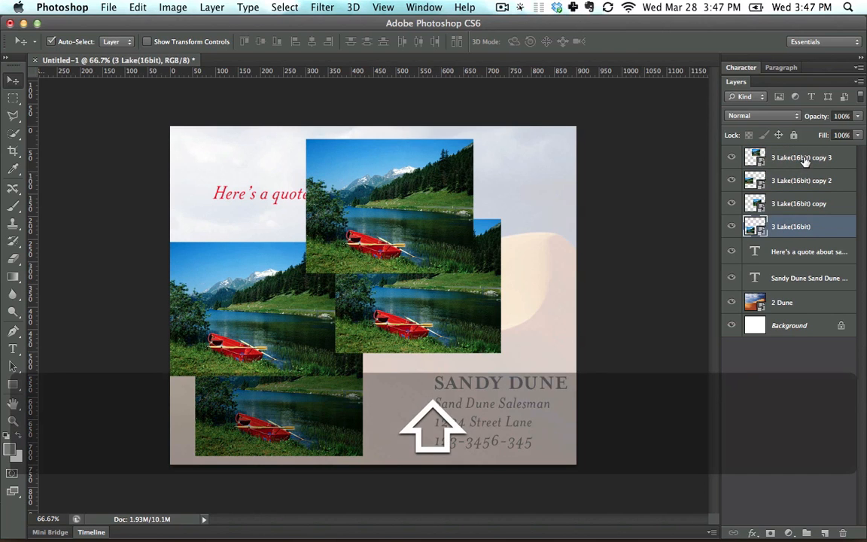
{"action": "left_click", "coordinate": [806, 161], "text": "shift"}
{"action": "left_click_drag", "start_coordinate": [743, 233], "coordinate": [826, 535]}
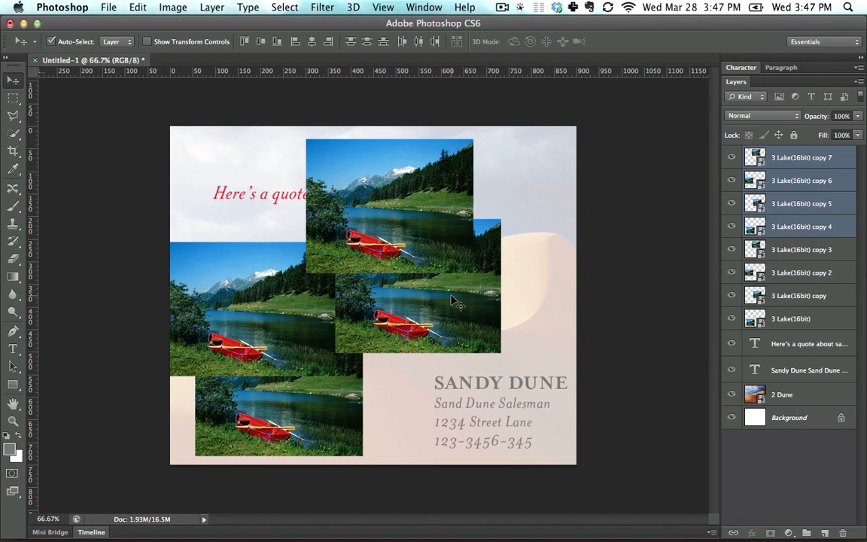
{"action": "left_click_drag", "start_coordinate": [446, 299], "coordinate": [542, 318]}
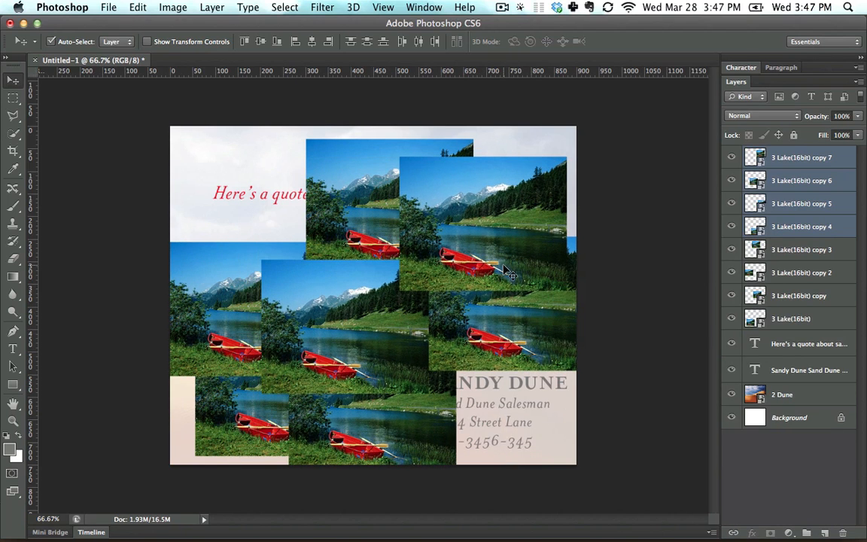
Select the lowest lake picture layer, directly above the quote text layer.
{"action": "left_click", "coordinate": [783, 301]}
{"action": "left_click", "coordinate": [794, 319]}
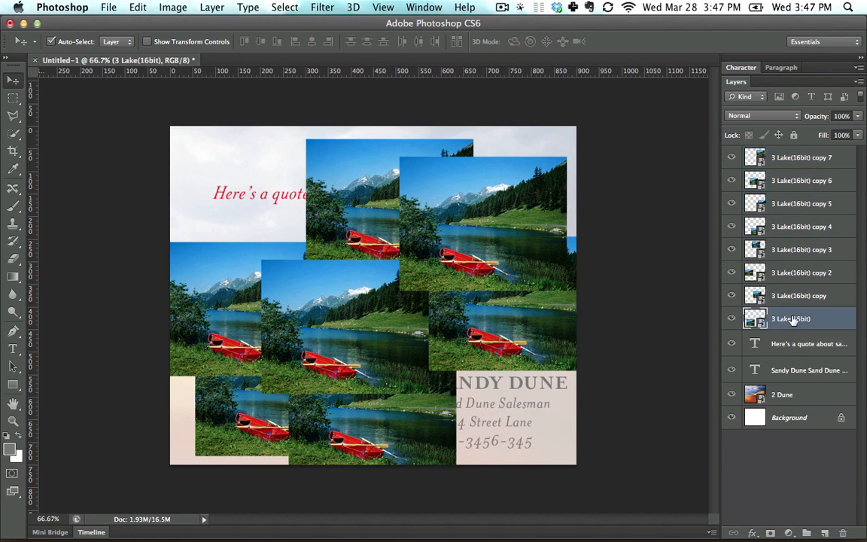